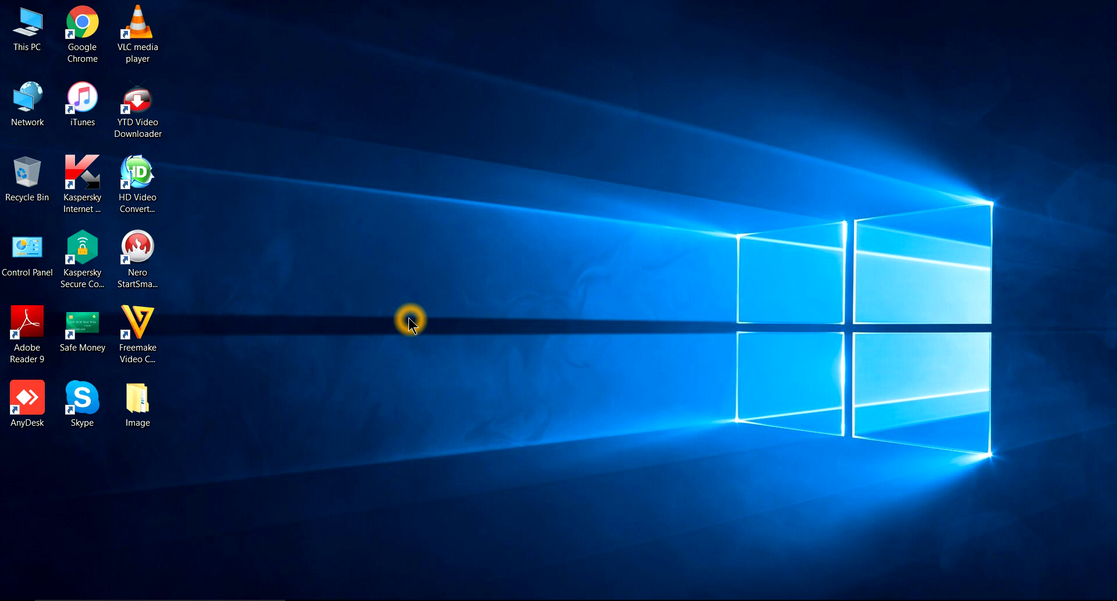
{"action": "right_click", "coordinate": [439, 229]}
{"action": "left_click", "coordinate": [467, 275]}
{"action": "right_click", "coordinate": [379, 225]}
{"action": "left_click", "coordinate": [431, 271]}
{"action": "right_click", "coordinate": [416, 254]}
{"action": "left_click", "coordinate": [446, 298]}
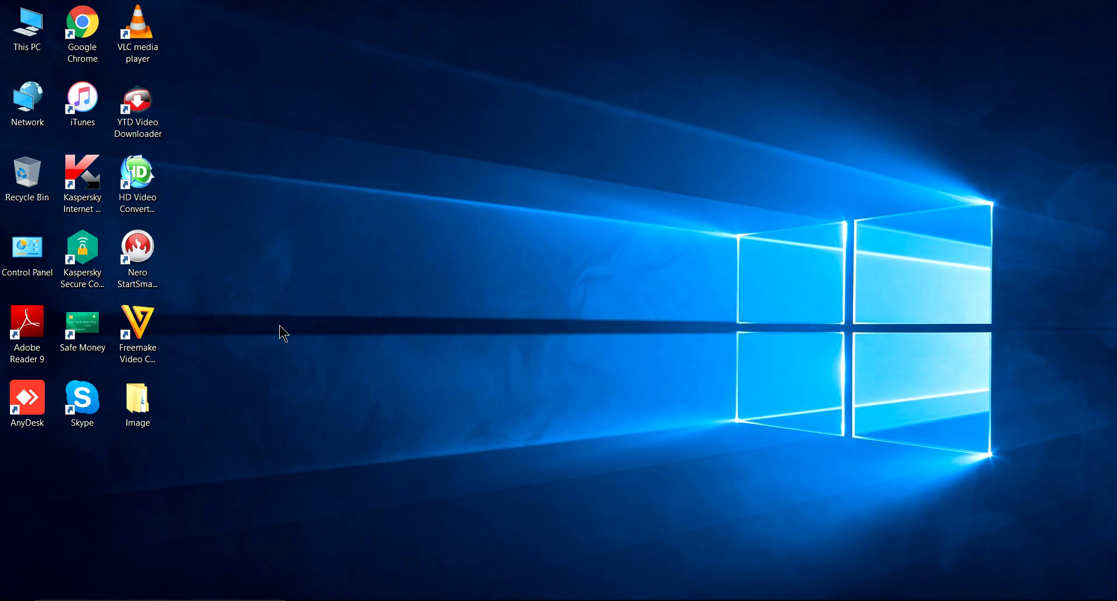
Check the list of installed programs in Control Panel for Microsoft Office, and close the window.
{"action": "left_click", "coordinate": [37, 261]}
{"action": "left_click", "coordinate": [37, 261]}
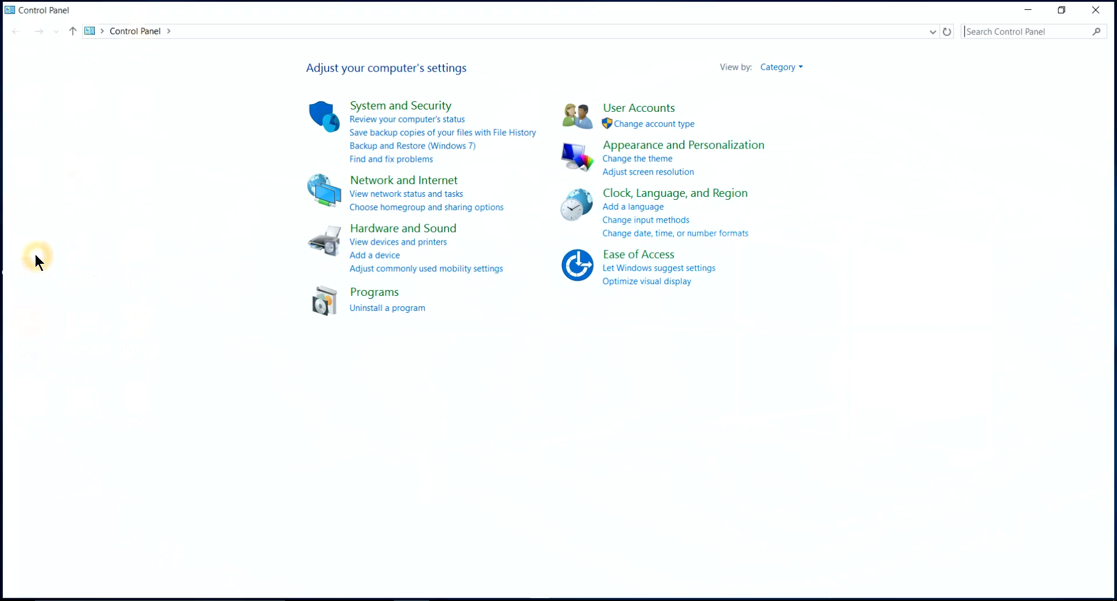
{"action": "left_click", "coordinate": [357, 309]}
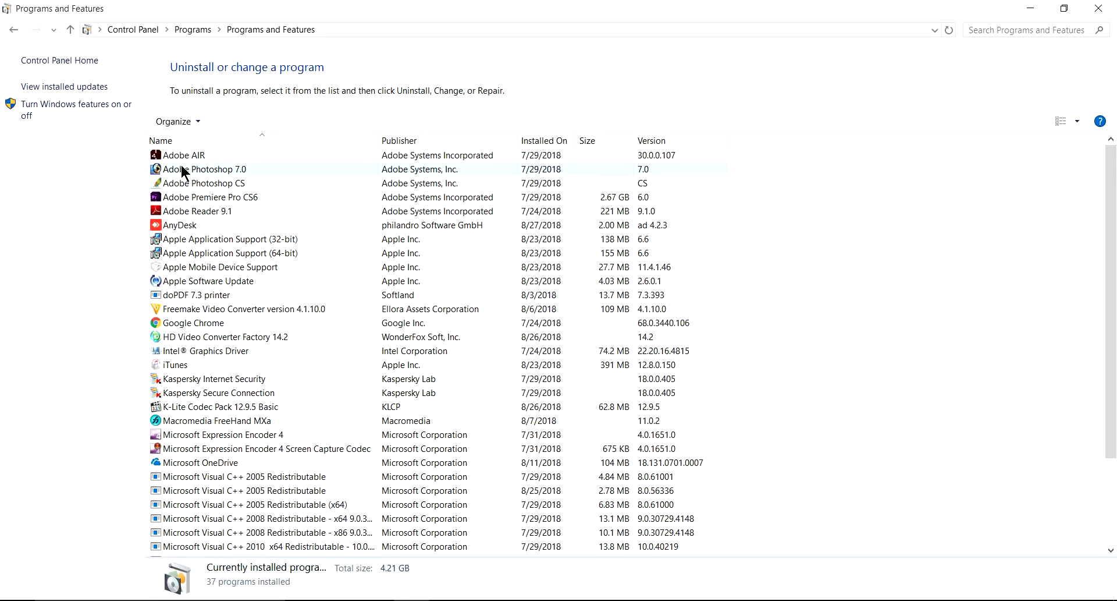
{"action": "left_click", "coordinate": [1099, 9]}
View the document files in the "for ms word" folder inside the desktop's Image folder, and close the window.
{"action": "double_click", "coordinate": [148, 395]}
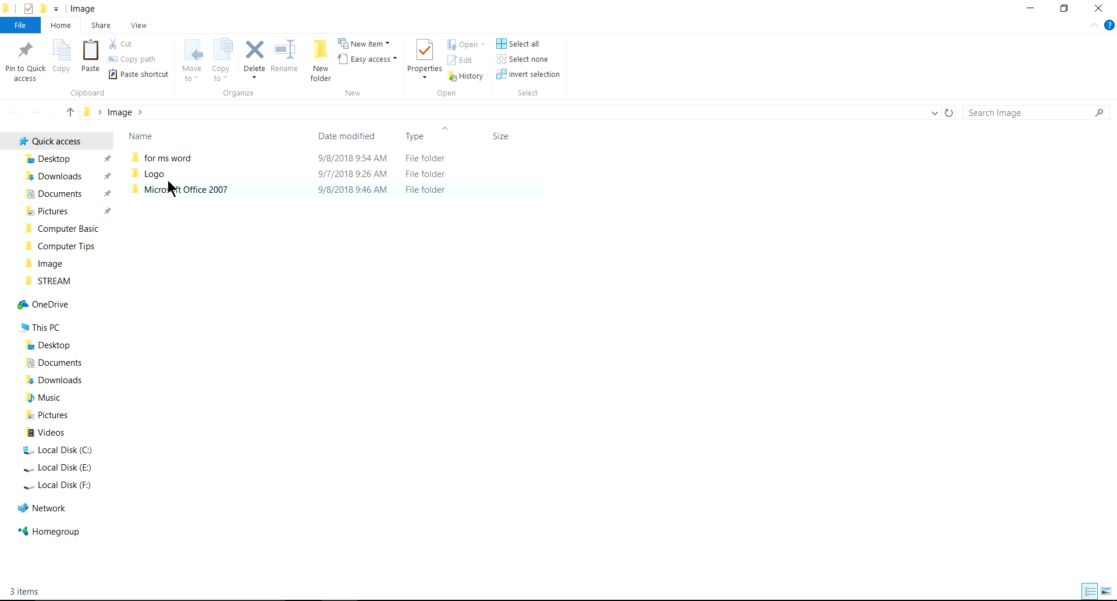
{"action": "double_click", "coordinate": [167, 159]}
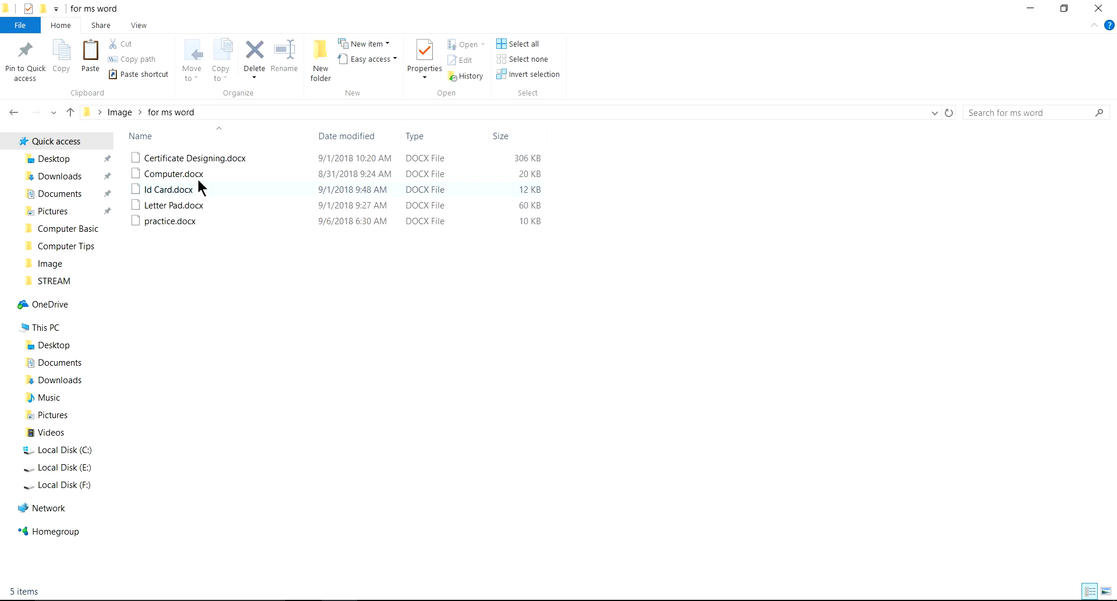
{"action": "left_click", "coordinate": [1102, 10]}
{"action": "right_click", "coordinate": [418, 238]}
{"action": "left_click", "coordinate": [470, 282]}
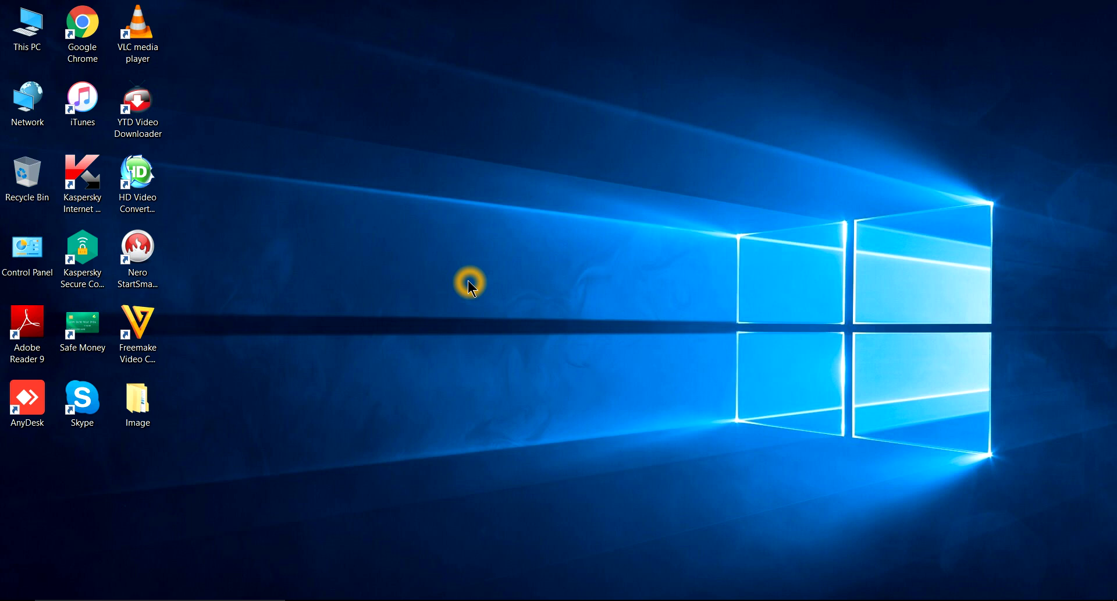
{"action": "left_click", "coordinate": [456, 289]}
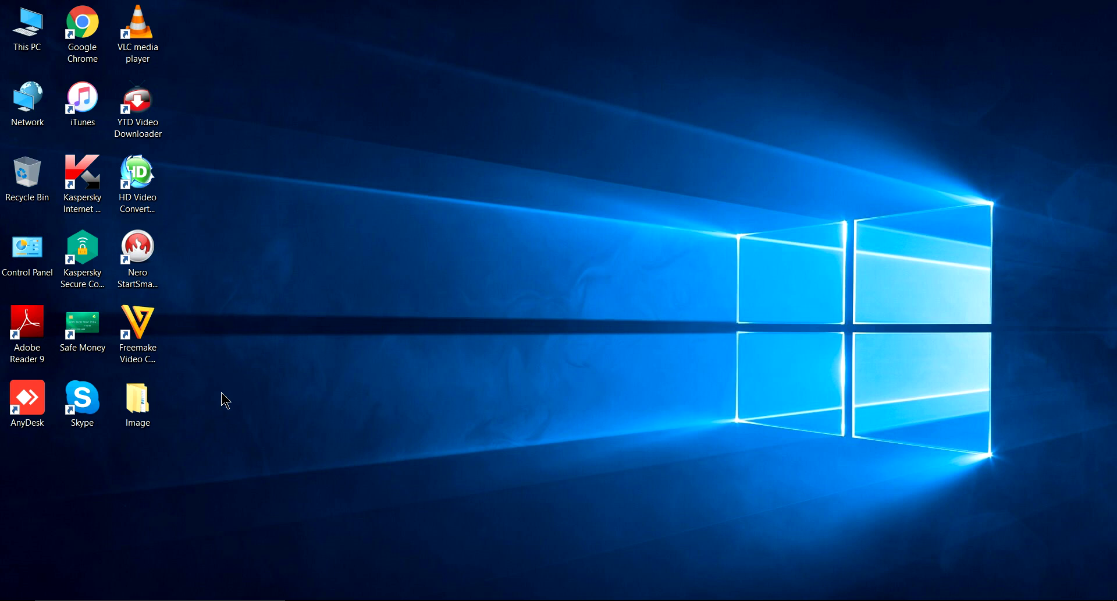
Open the Microsoft Office 2007 folder inside the desktop's Image folder.
{"action": "double_click", "coordinate": [144, 410]}
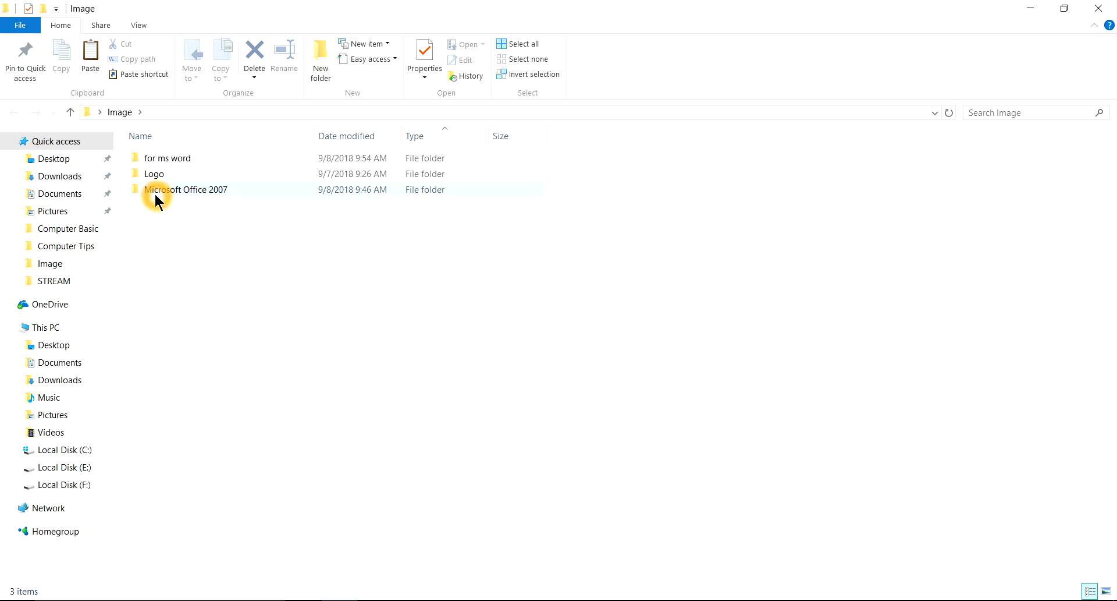
{"action": "mouse_move", "coordinate": [285, 191]}
{"action": "left_click", "coordinate": [138, 190]}
{"action": "double_click", "coordinate": [137, 191]}
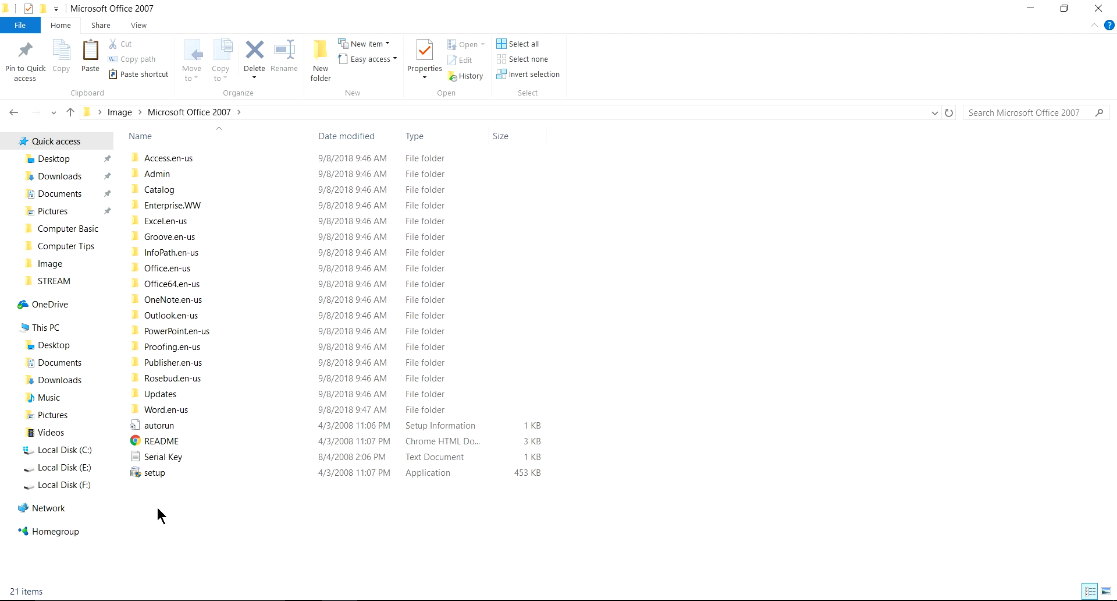
Copy the product key from the Serial Key text file in the Microsoft Office 2007 folder, and close the file.
{"action": "mouse_move", "coordinate": [136, 478]}
{"action": "mouse_move", "coordinate": [202, 478]}
{"action": "double_click", "coordinate": [137, 457]}
{"action": "left_click", "coordinate": [15, 52]}
{"action": "left_click_drag", "start_coordinate": [14, 52], "coordinate": [202, 54]}
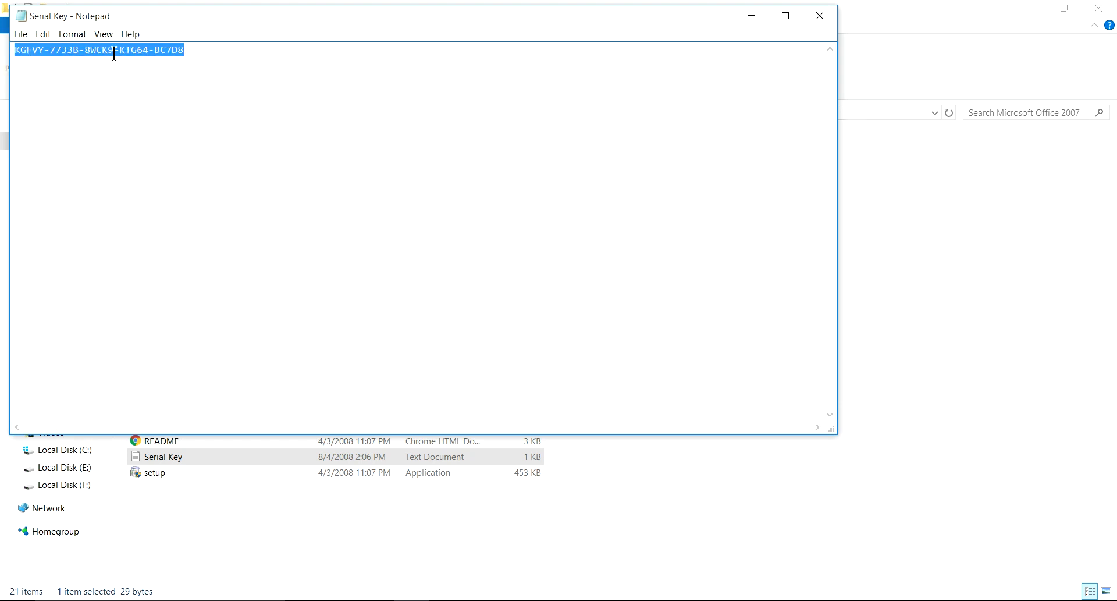
{"action": "left_click", "coordinate": [43, 33]}
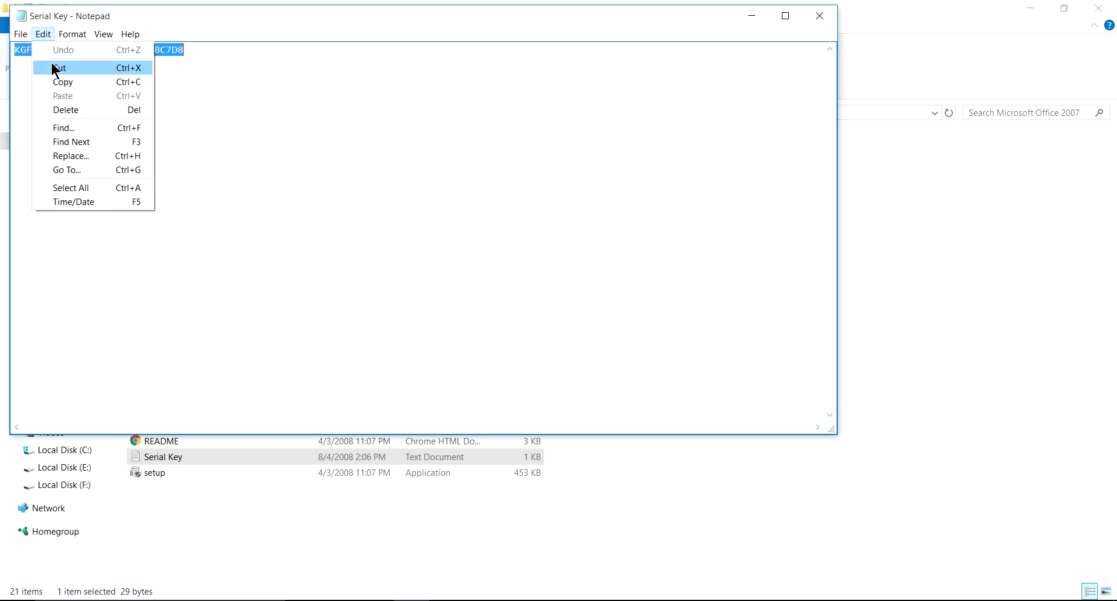
{"action": "left_click", "coordinate": [61, 81]}
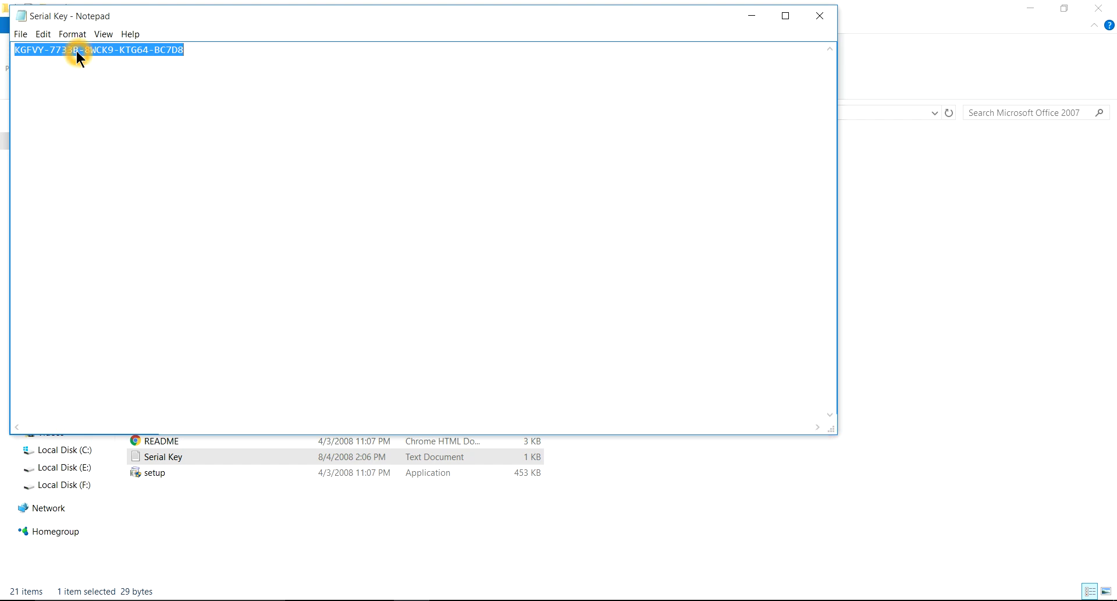
{"action": "right_click", "coordinate": [80, 57]}
{"action": "left_click", "coordinate": [110, 92]}
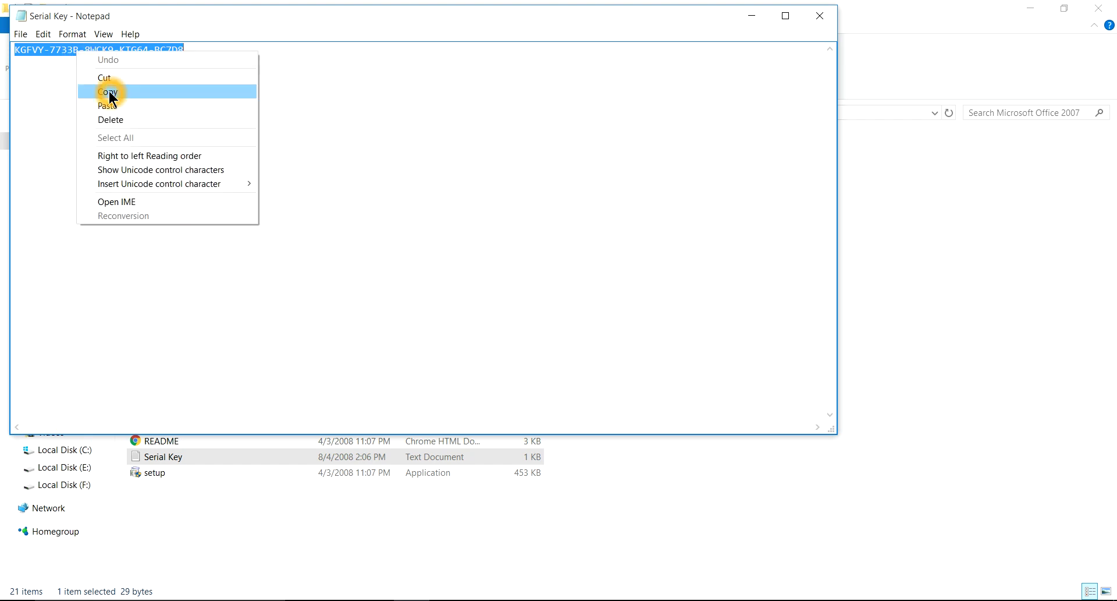
{"action": "left_click", "coordinate": [820, 18]}
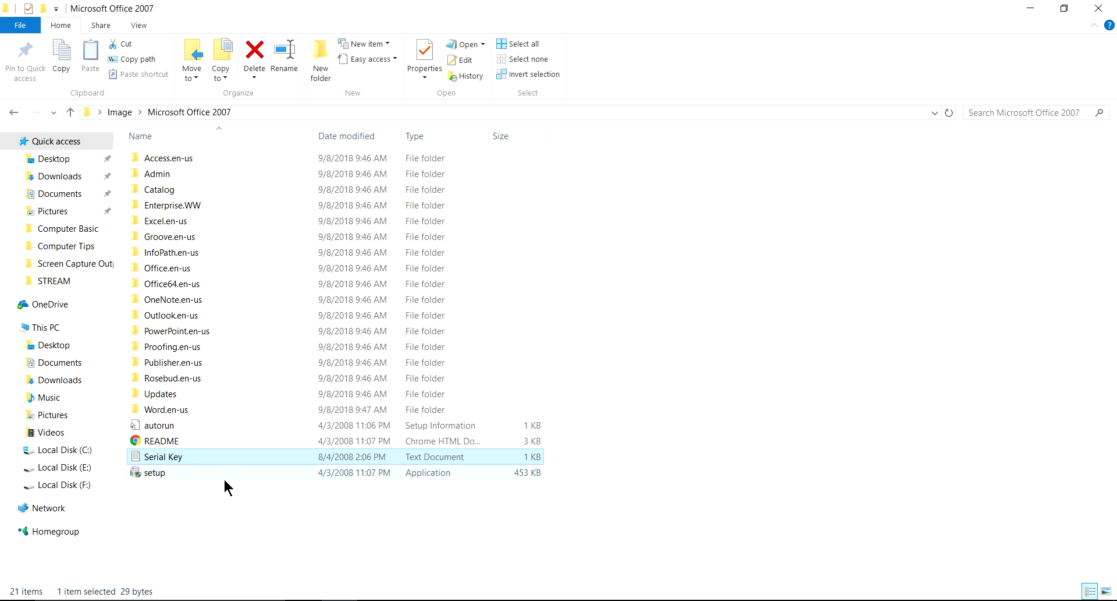
Launch the setup application in the Microsoft Office 2007 folder.
{"action": "left_click", "coordinate": [136, 474]}
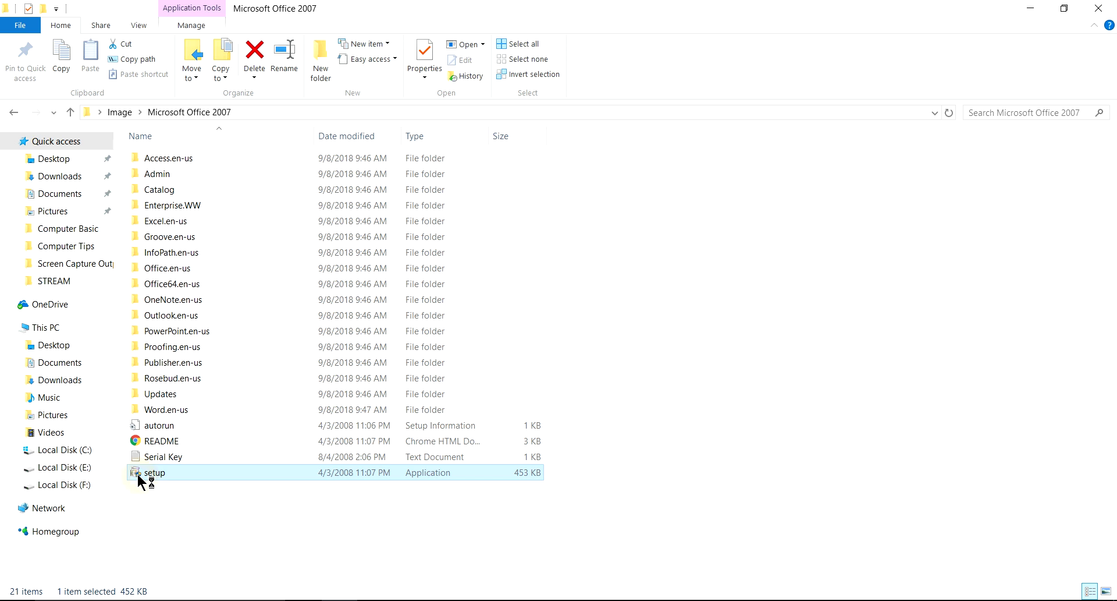
{"action": "double_click", "coordinate": [138, 476]}
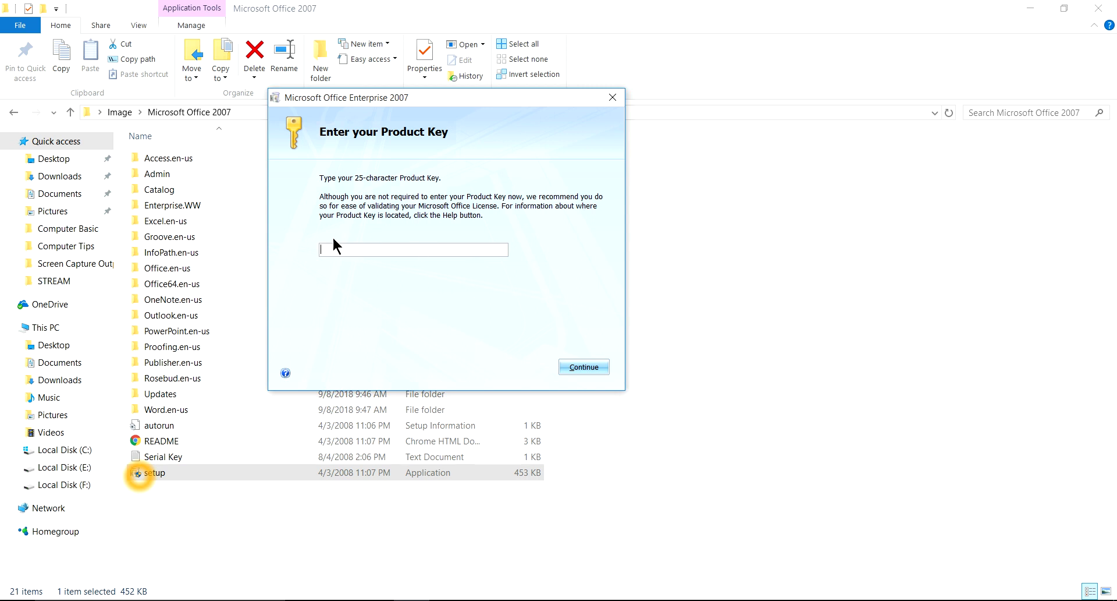
{"action": "type", "text": "FDJF"}
{"action": "key", "text": "BackSpace"}
{"action": "key", "text": "BackSpace"}
{"action": "key", "text": "BackSpace"}
{"action": "key", "text": "BackSpace"}
Paste the copied product key into the setup wizard's product key field and continue to the installation type.
{"action": "right_click", "coordinate": [324, 250]}
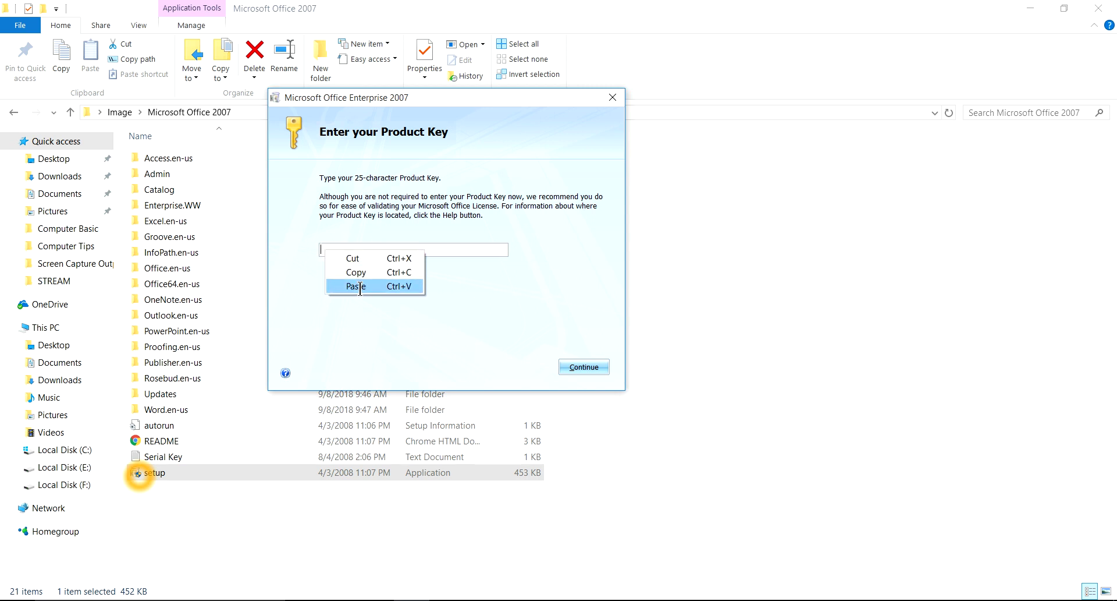
{"action": "left_click", "coordinate": [393, 286]}
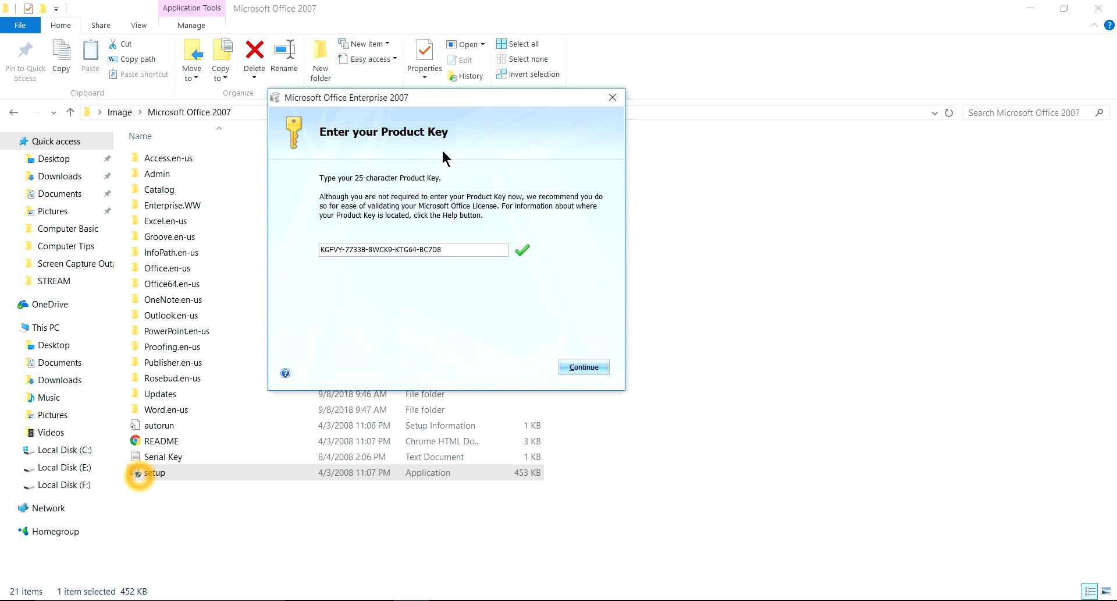
{"action": "left_click", "coordinate": [584, 368]}
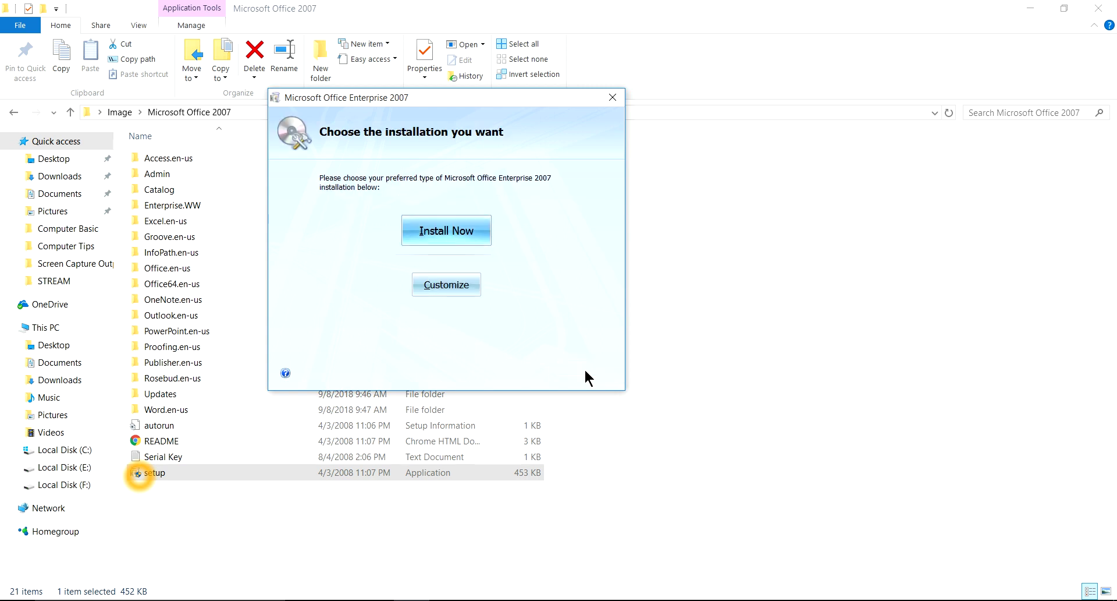
Start a customized installation of Microsoft Office Enterprise 2007, keeping the default installation options and file location.
{"action": "left_click", "coordinate": [431, 284]}
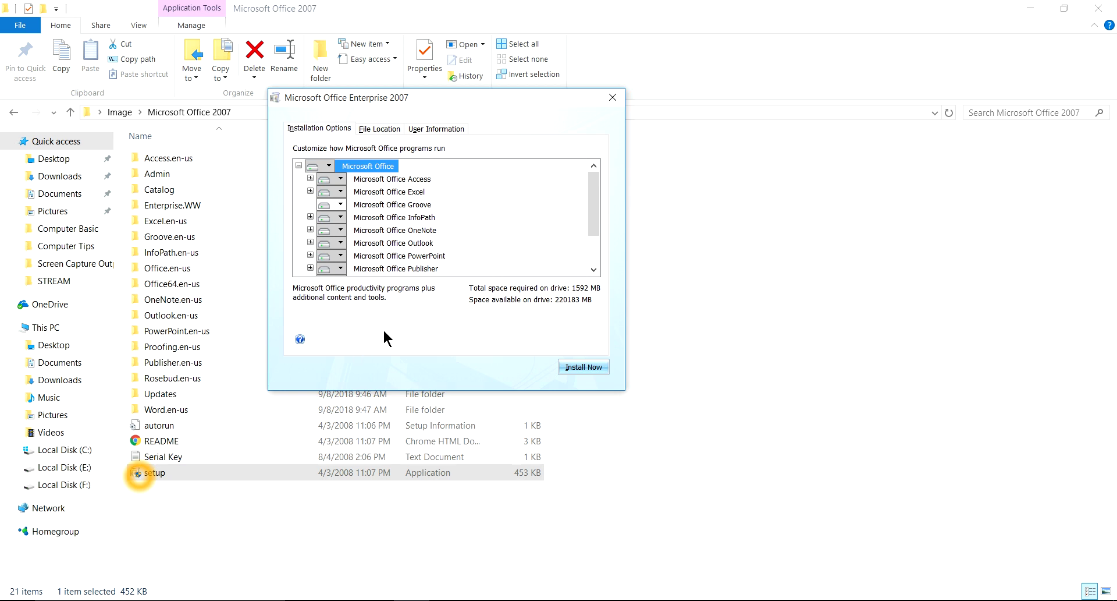
{"action": "left_click", "coordinate": [379, 129]}
{"action": "left_click", "coordinate": [329, 130]}
{"action": "left_click", "coordinate": [584, 367]}
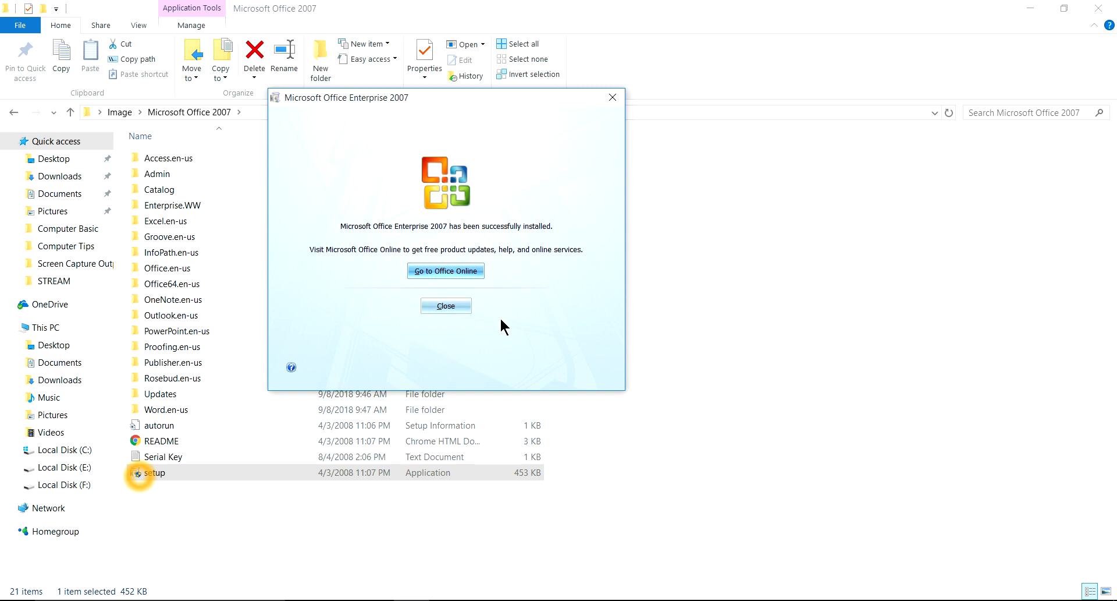
Close the completed setup wizard and the Microsoft Office 2007 folder window.
{"action": "left_click", "coordinate": [447, 306]}
{"action": "left_click", "coordinate": [1099, 8]}
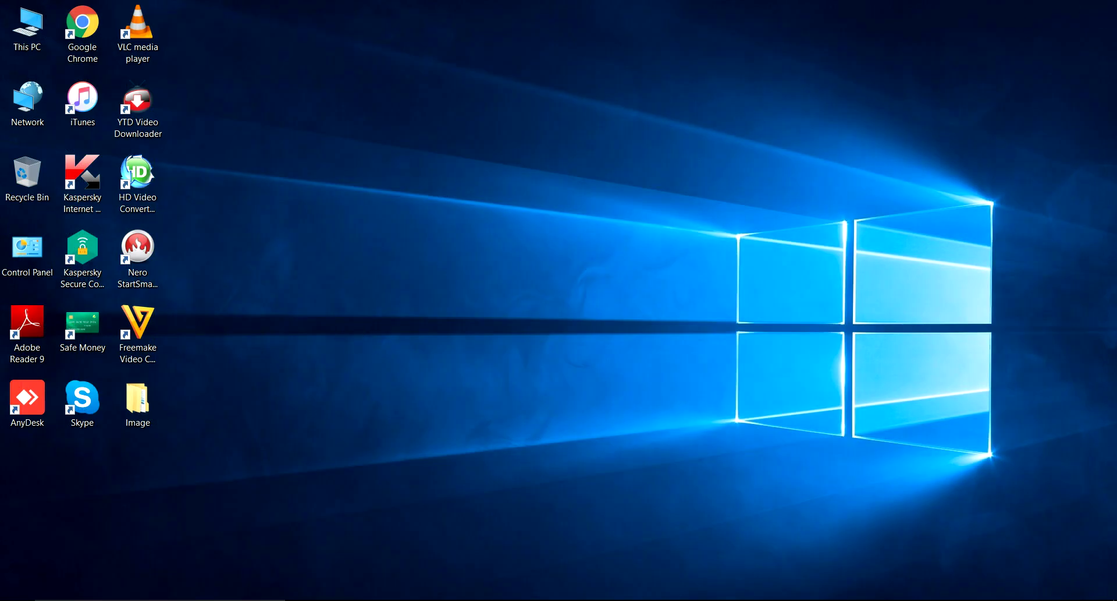
Open Microsoft Office Word 2007 from the Microsoft Office group of installed apps to check that it runs, and close it.
{"action": "key", "text": "super"}
{"action": "left_click", "coordinate": [40, 582]}
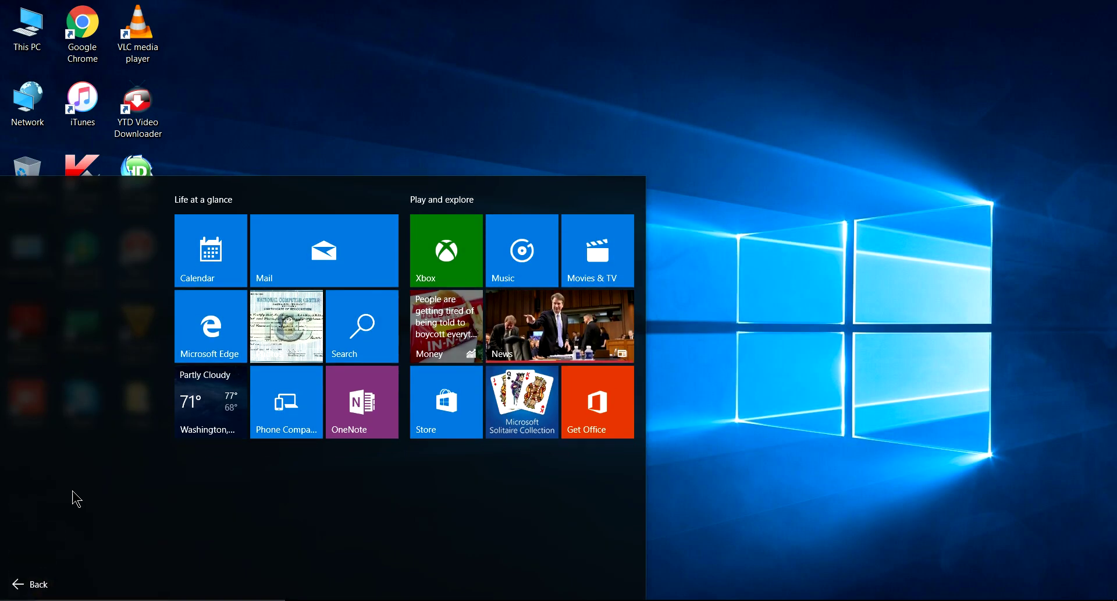
{"action": "scroll", "coordinate": [102, 402], "scroll_direction": "down", "scroll_amount": 4}
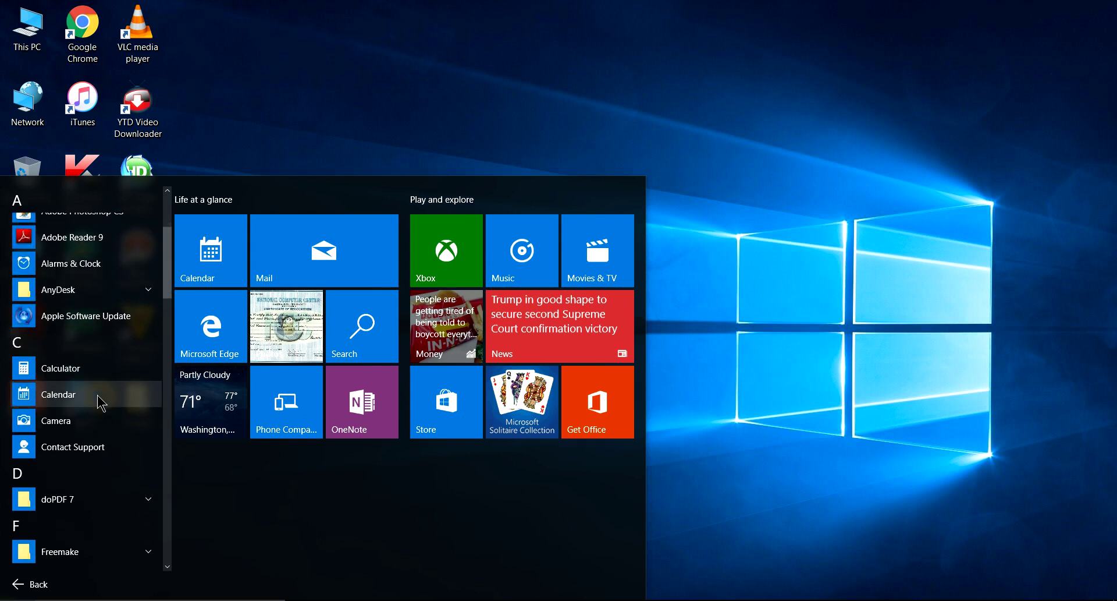
{"action": "scroll", "coordinate": [99, 401], "scroll_direction": "down", "scroll_amount": 8}
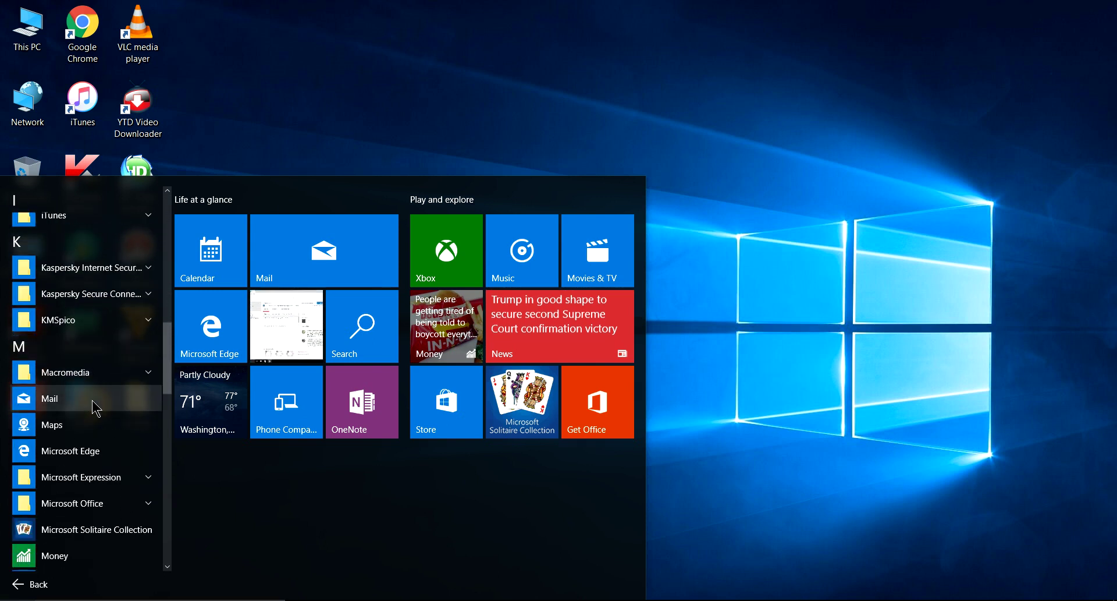
{"action": "scroll", "coordinate": [88, 465], "scroll_direction": "down", "scroll_amount": 2}
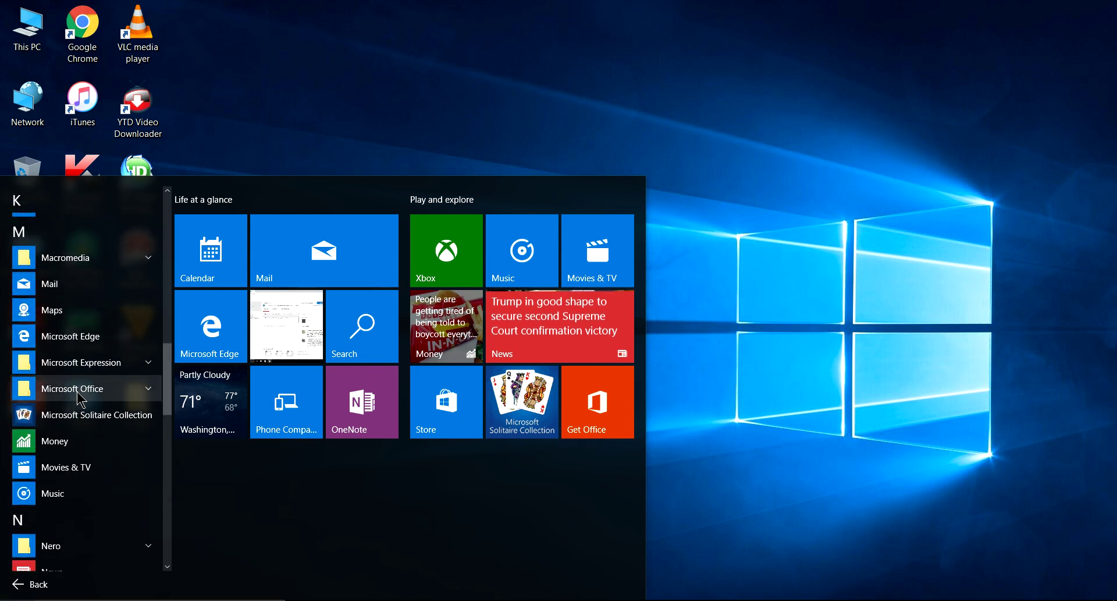
{"action": "left_click", "coordinate": [71, 390]}
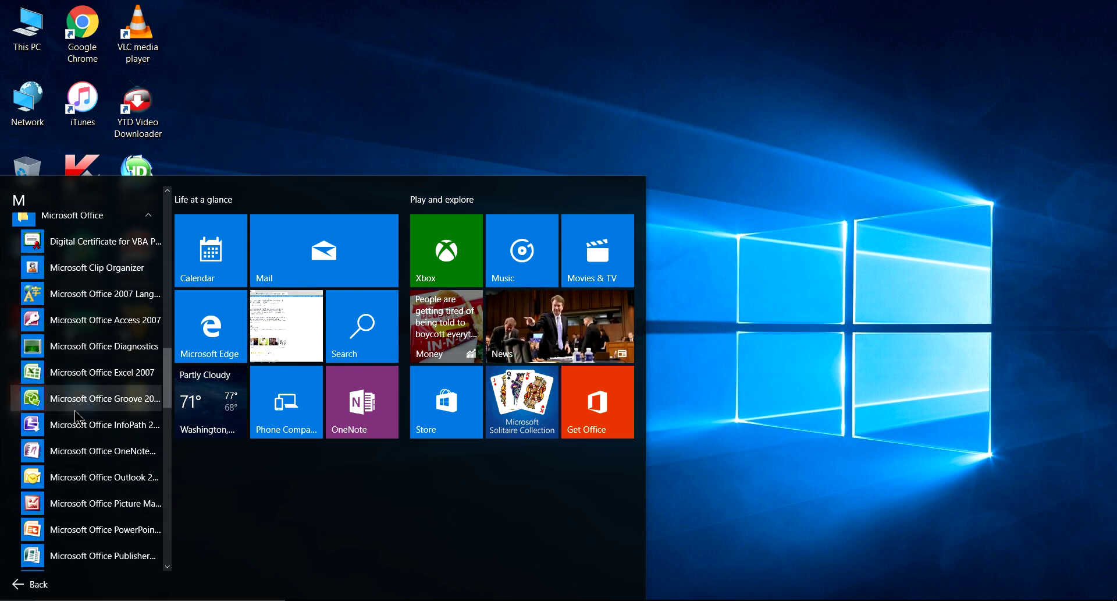
{"action": "scroll", "coordinate": [70, 524], "scroll_direction": "down", "scroll_amount": 2}
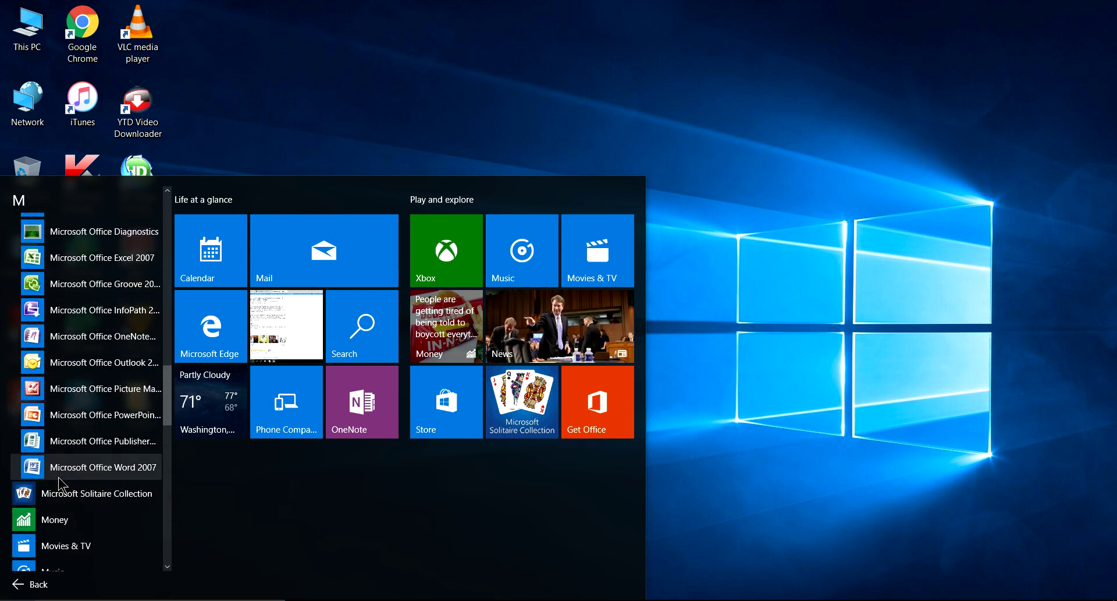
{"action": "left_click", "coordinate": [61, 473]}
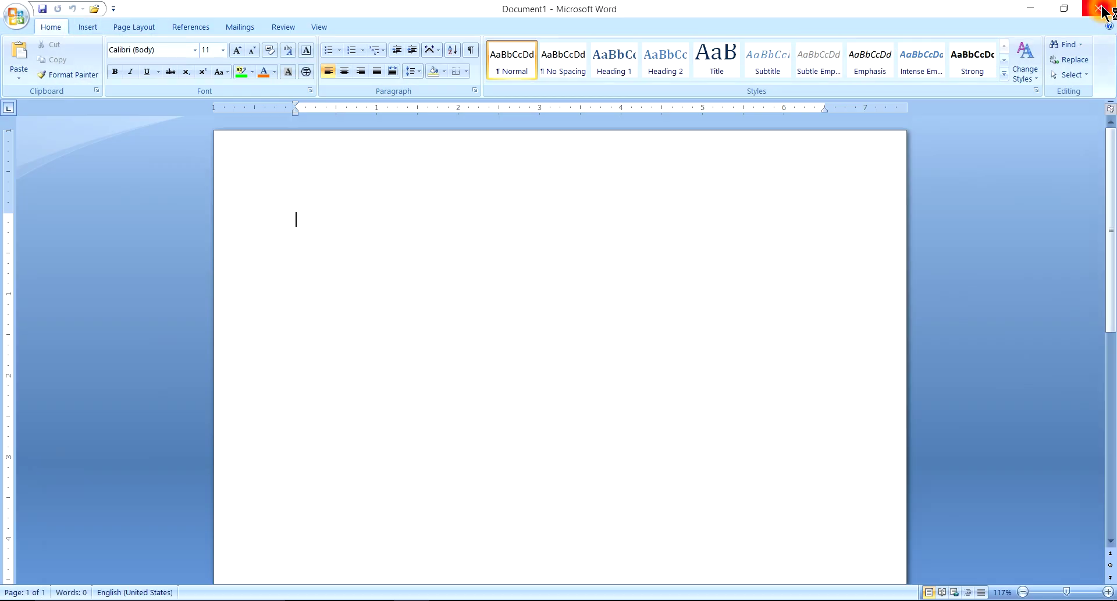
{"action": "left_click", "coordinate": [1089, 13]}
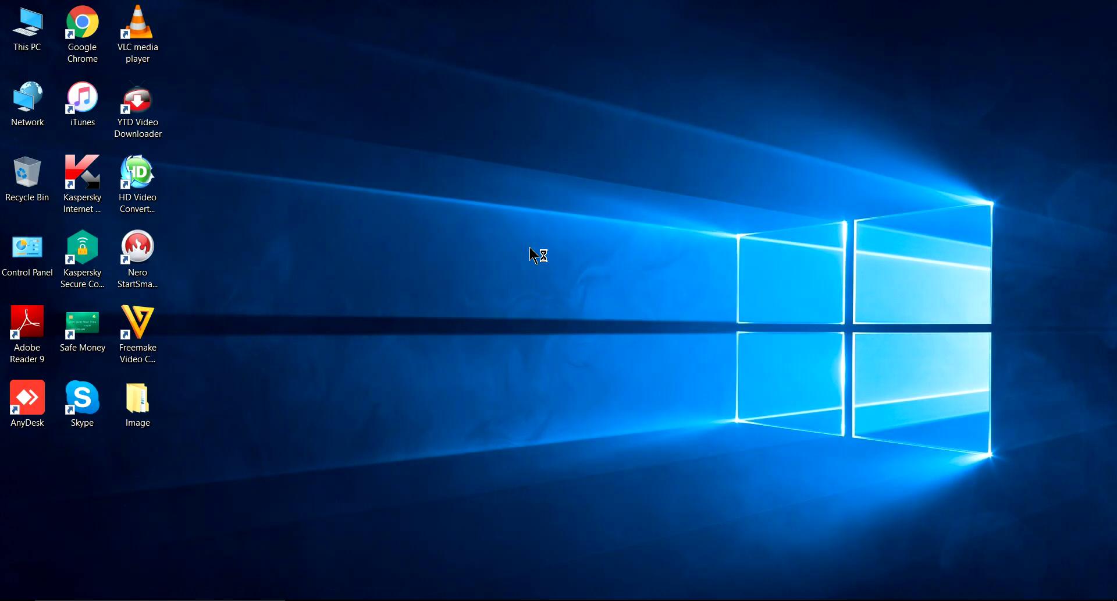
{"action": "left_click", "coordinate": [458, 200]}
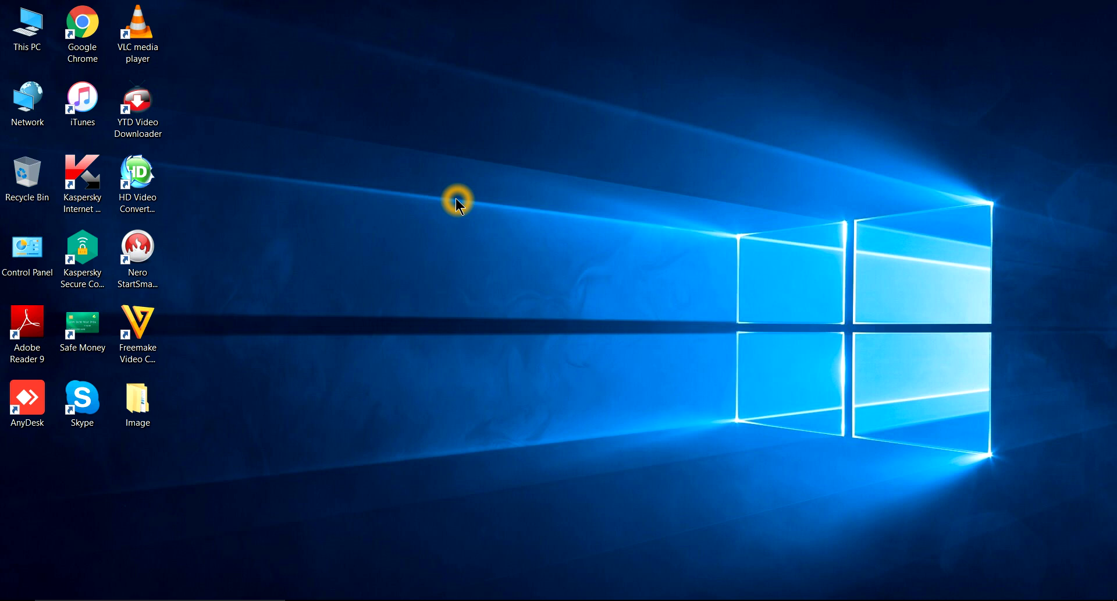
{"action": "left_click", "coordinate": [378, 300]}
{"action": "left_click", "coordinate": [340, 326]}
{"action": "left_click", "coordinate": [208, 426]}
{"action": "left_click", "coordinate": [412, 397]}
{"action": "left_click", "coordinate": [451, 414]}
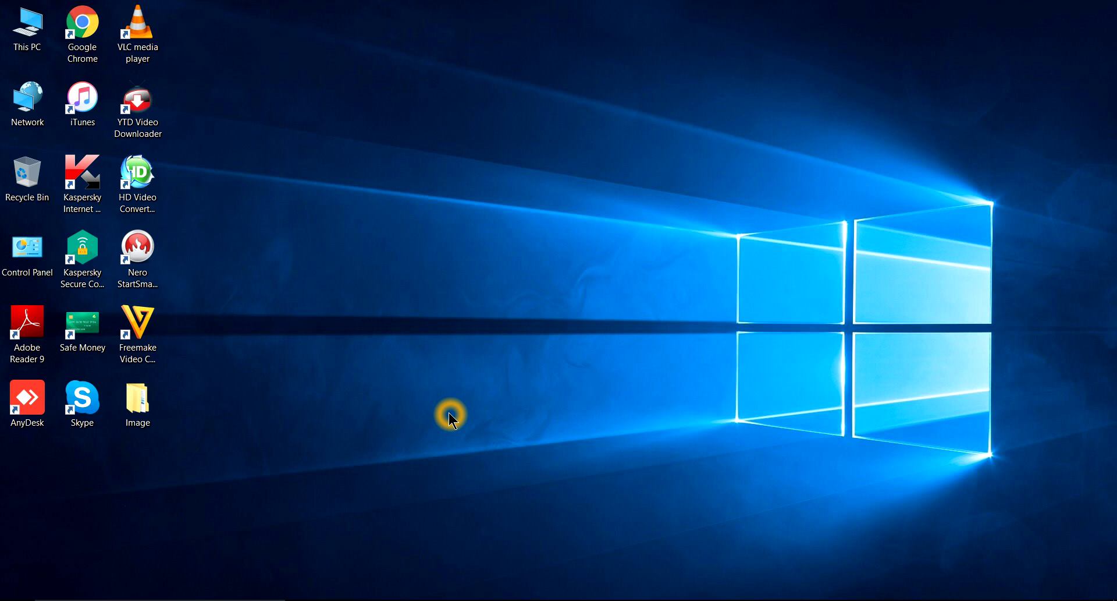
{"action": "left_click", "coordinate": [451, 370]}
{"action": "left_click", "coordinate": [740, 314]}
{"action": "left_click", "coordinate": [390, 320]}
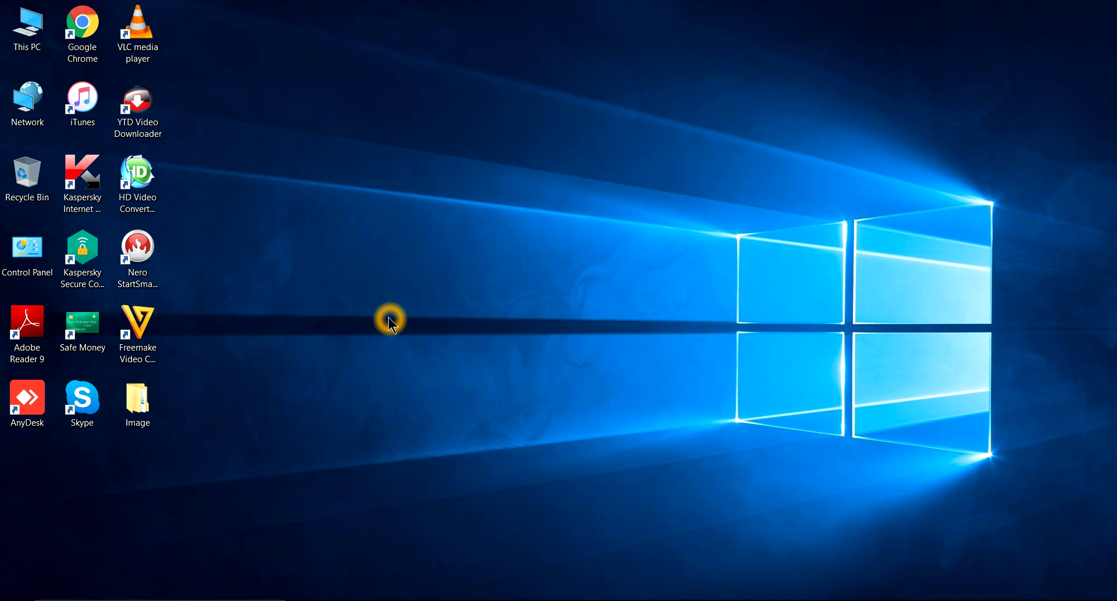